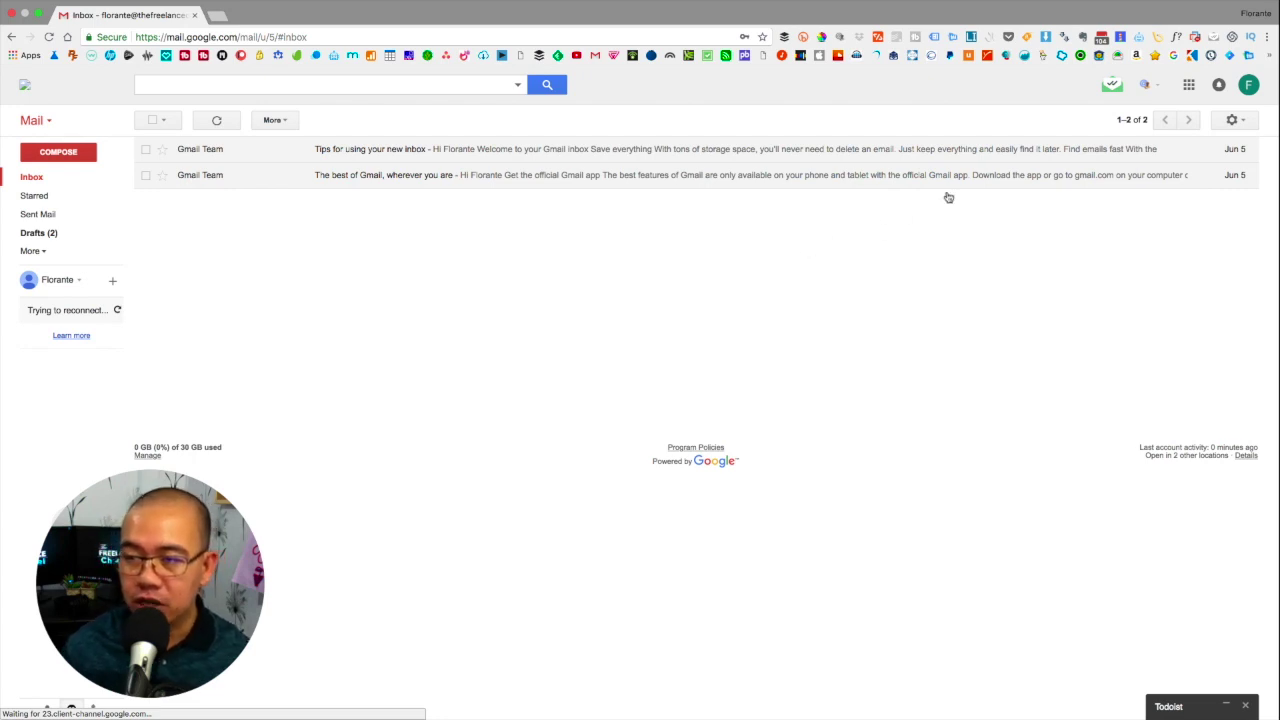
click(1250, 88)
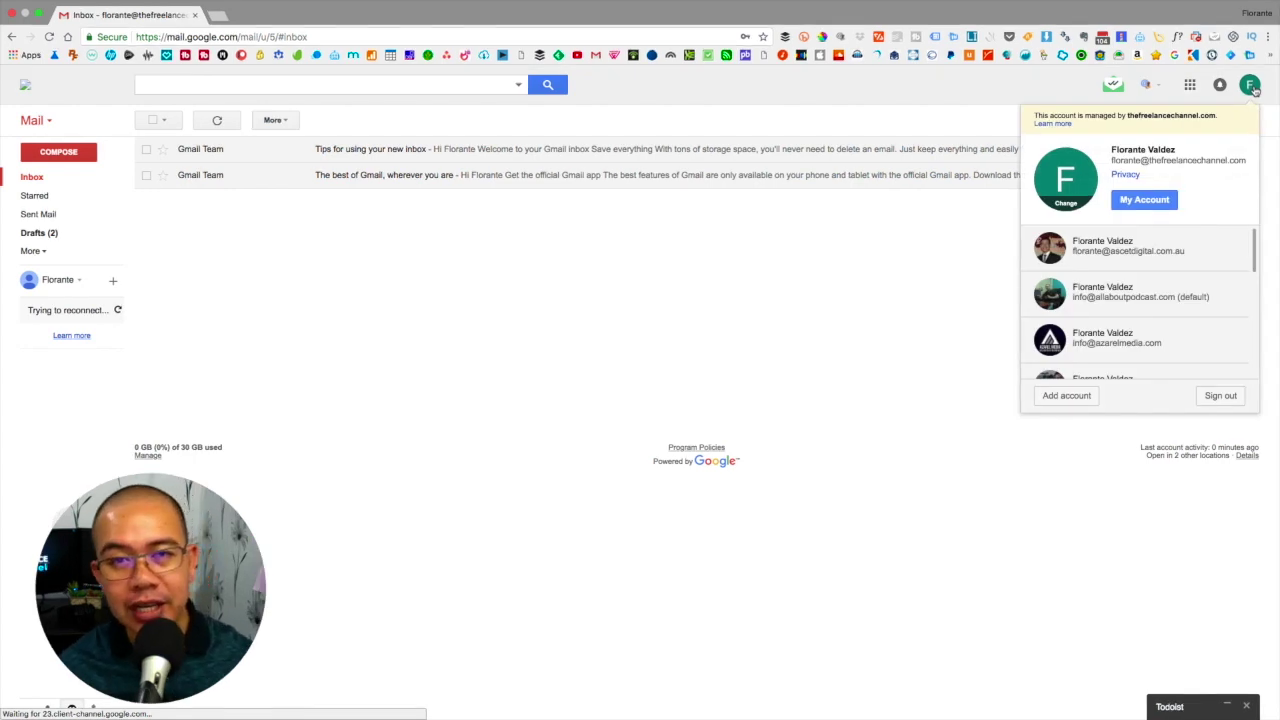
click(1143, 202)
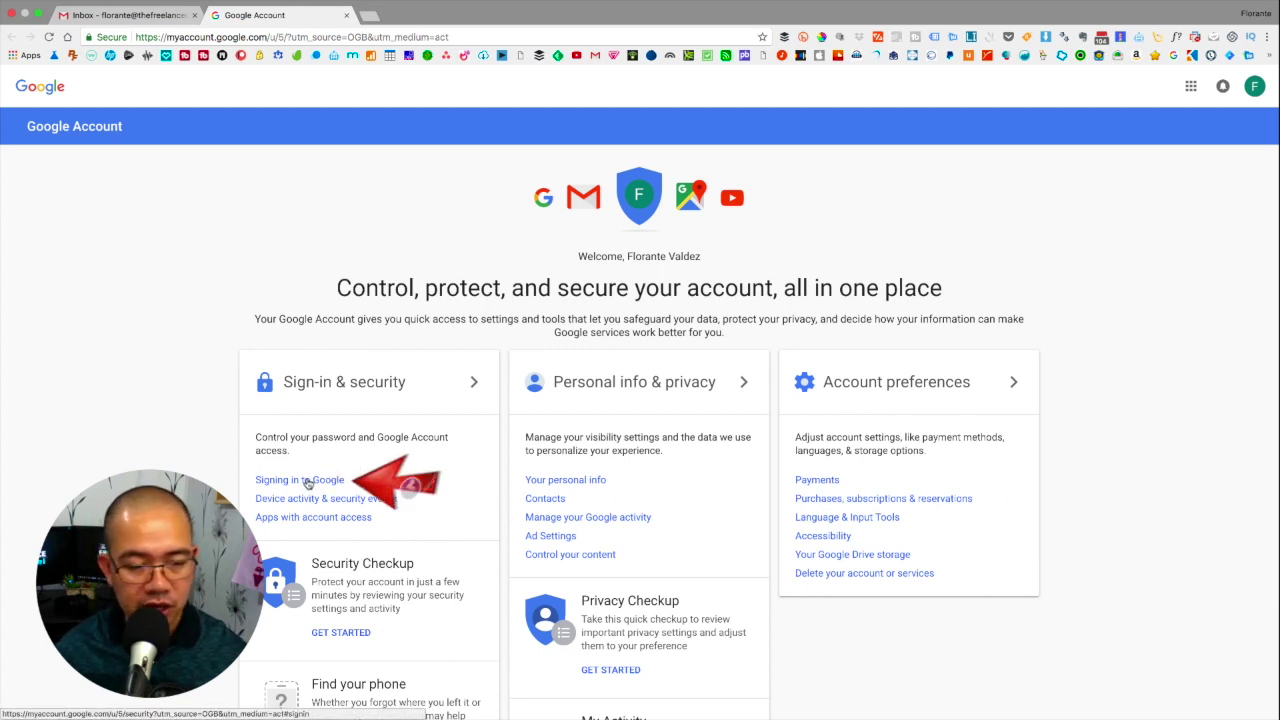
- Go to Signing in to Google and open the 2-Step Verification page
click(308, 481)
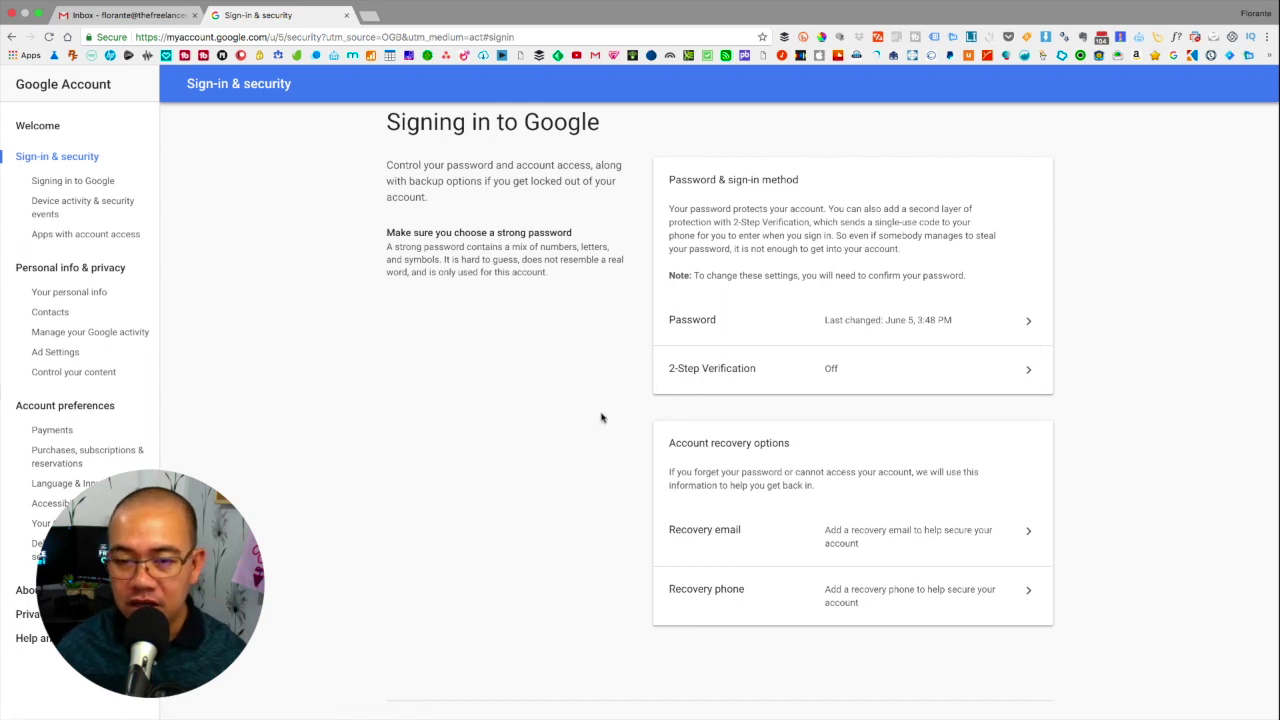
click(813, 372)
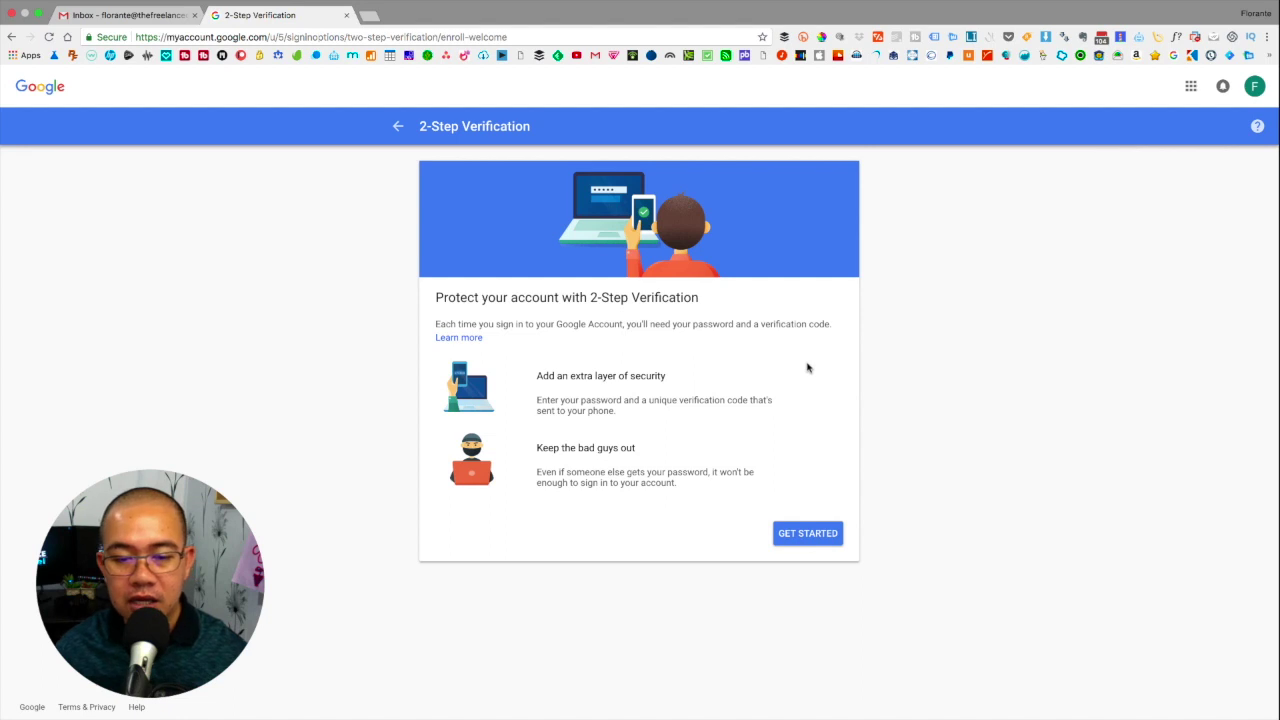
- Start 2-Step Verification setup, with the mirrored iPhone window shrunk to the top right
click(806, 536)
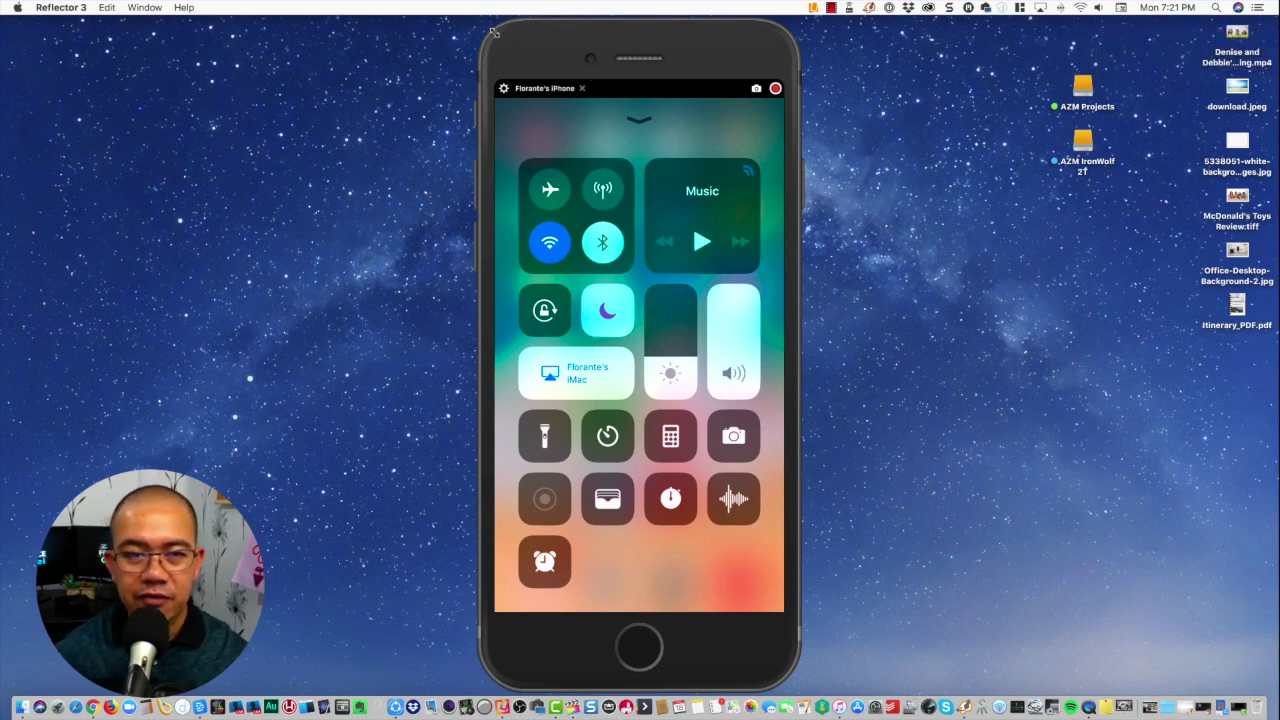
drag(494, 32, 662, 277)
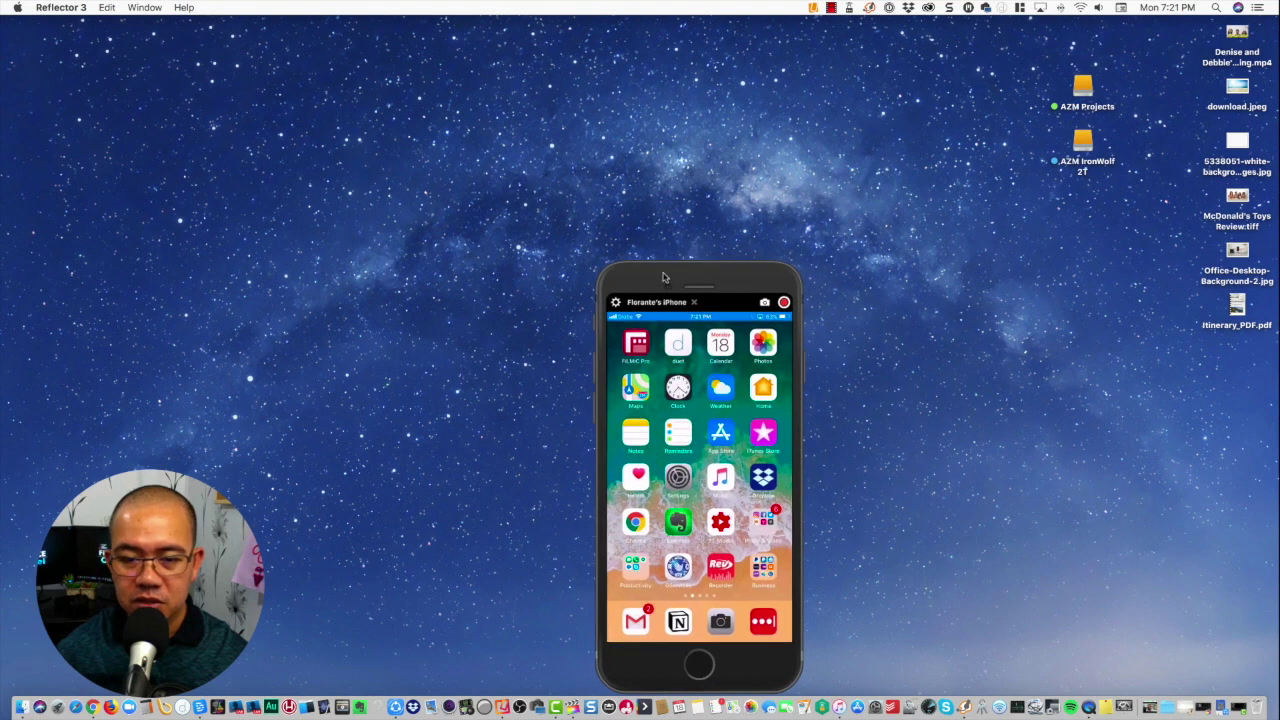
drag(659, 279, 1010, 79)
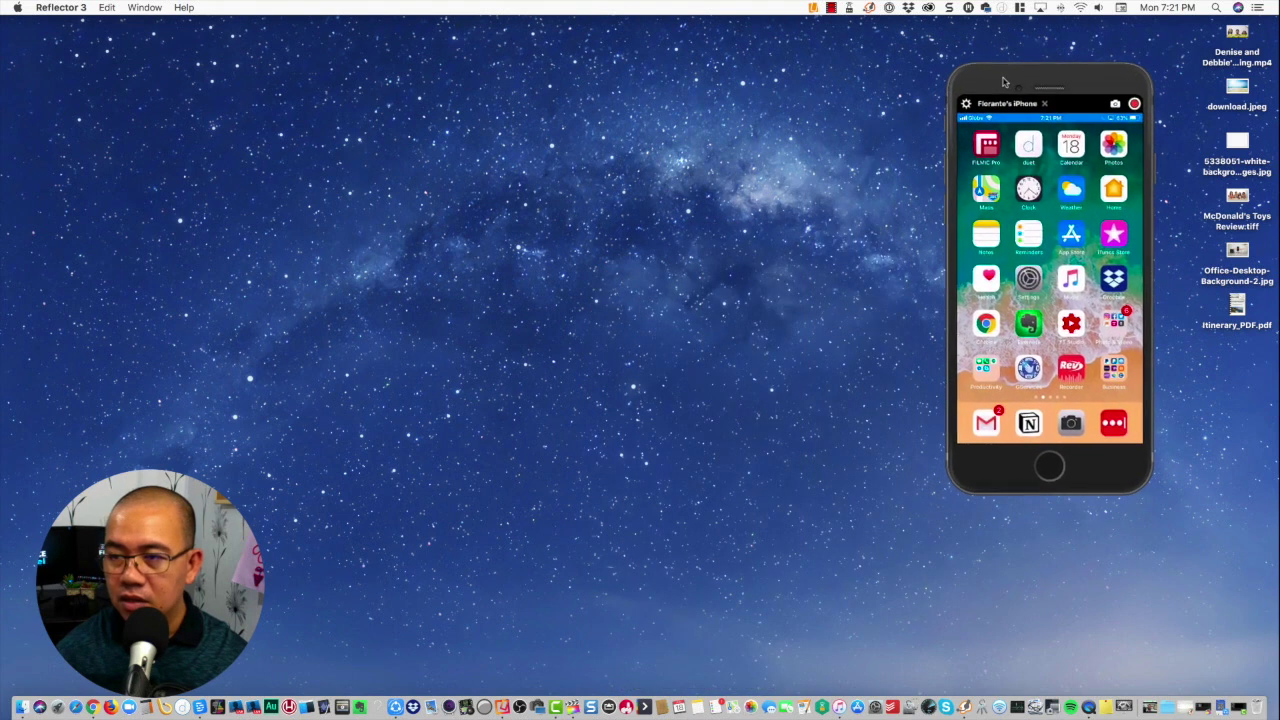
click(100, 688)
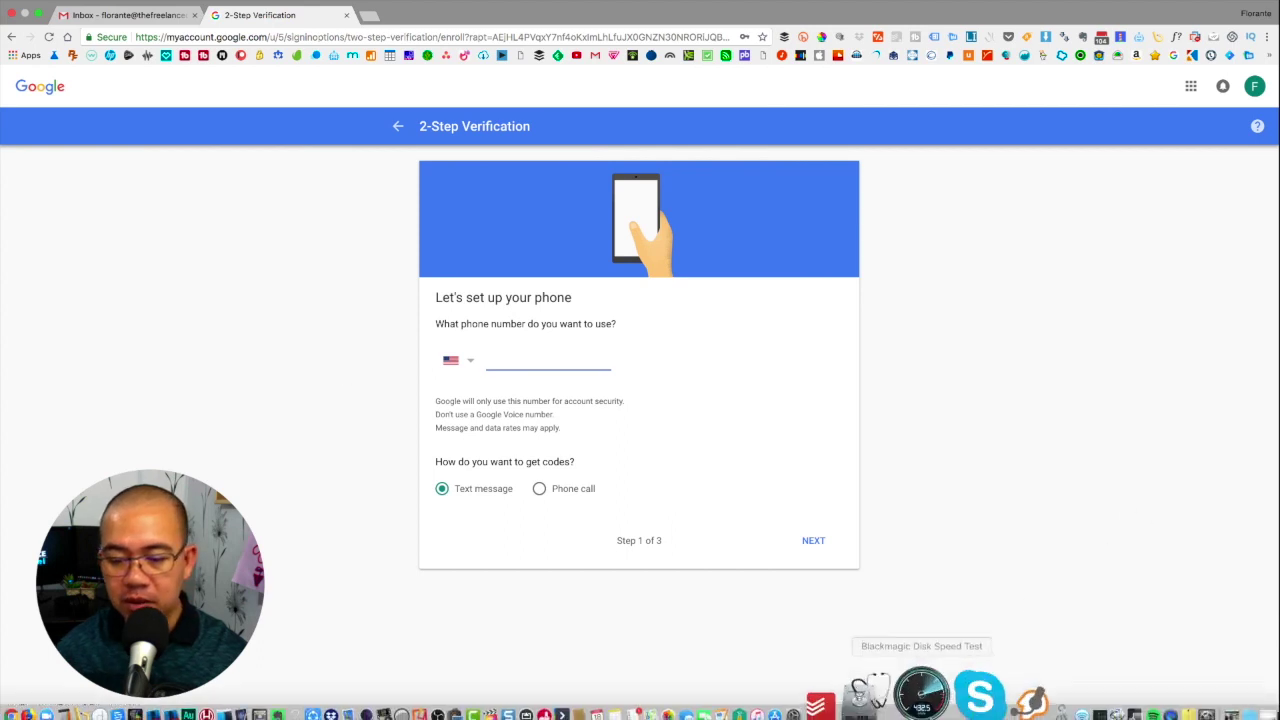
- Submit a Philippines phone number to receive text-message codes
click(470, 365)
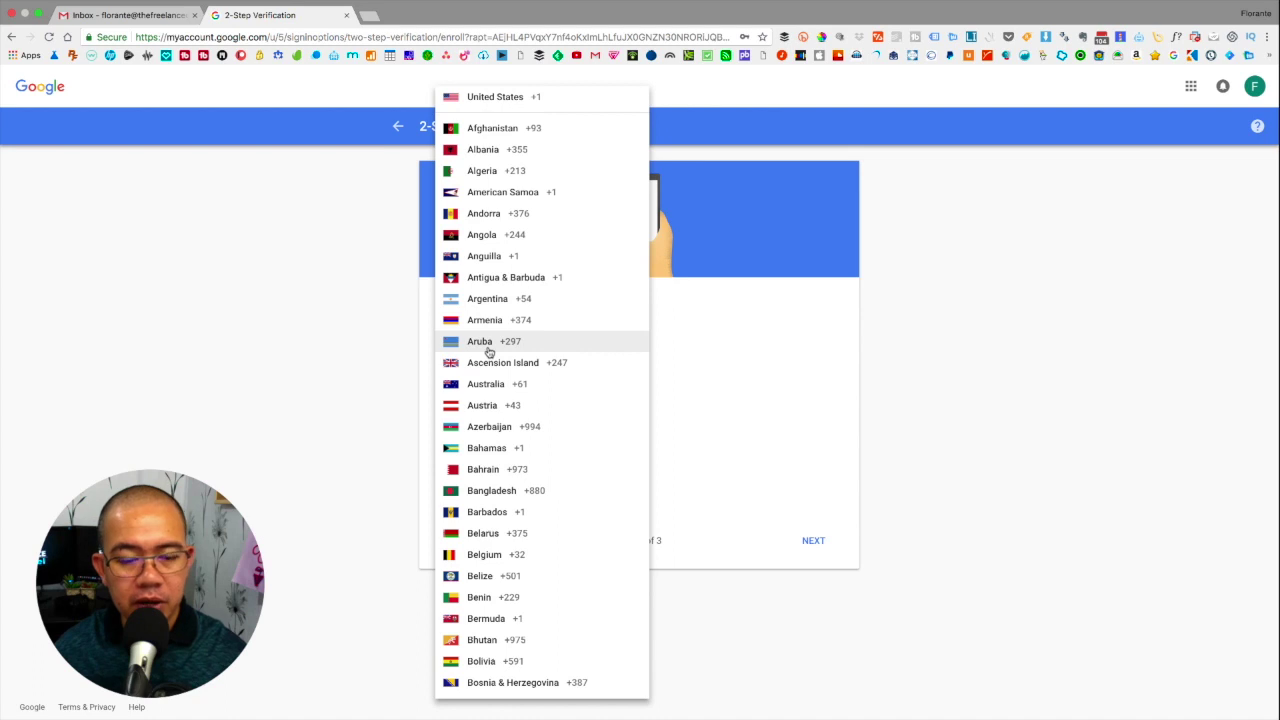
key(p)
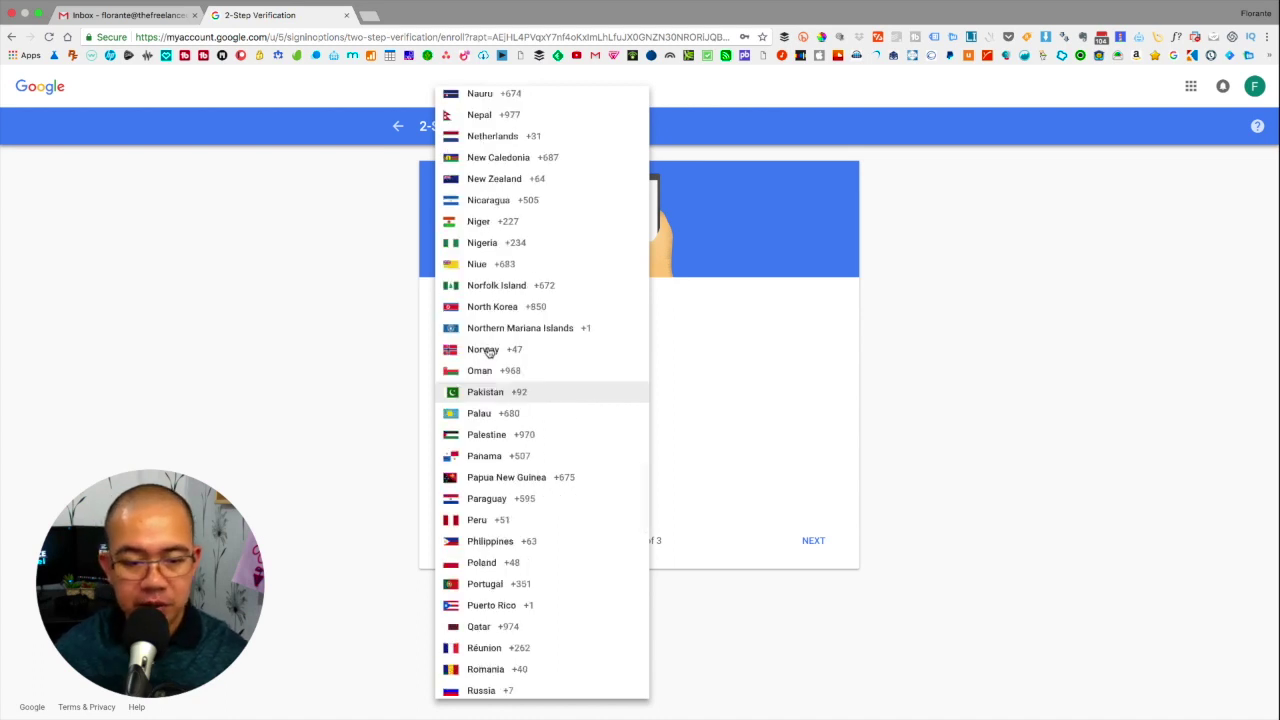
click(489, 541)
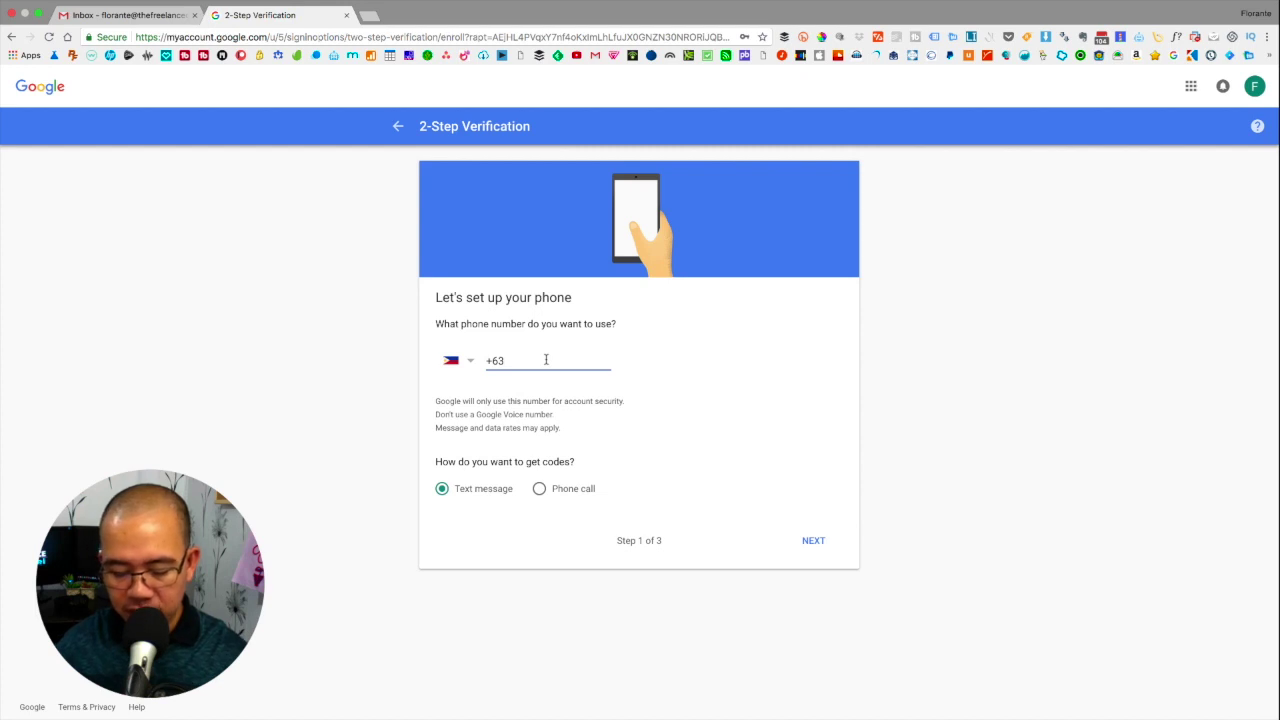
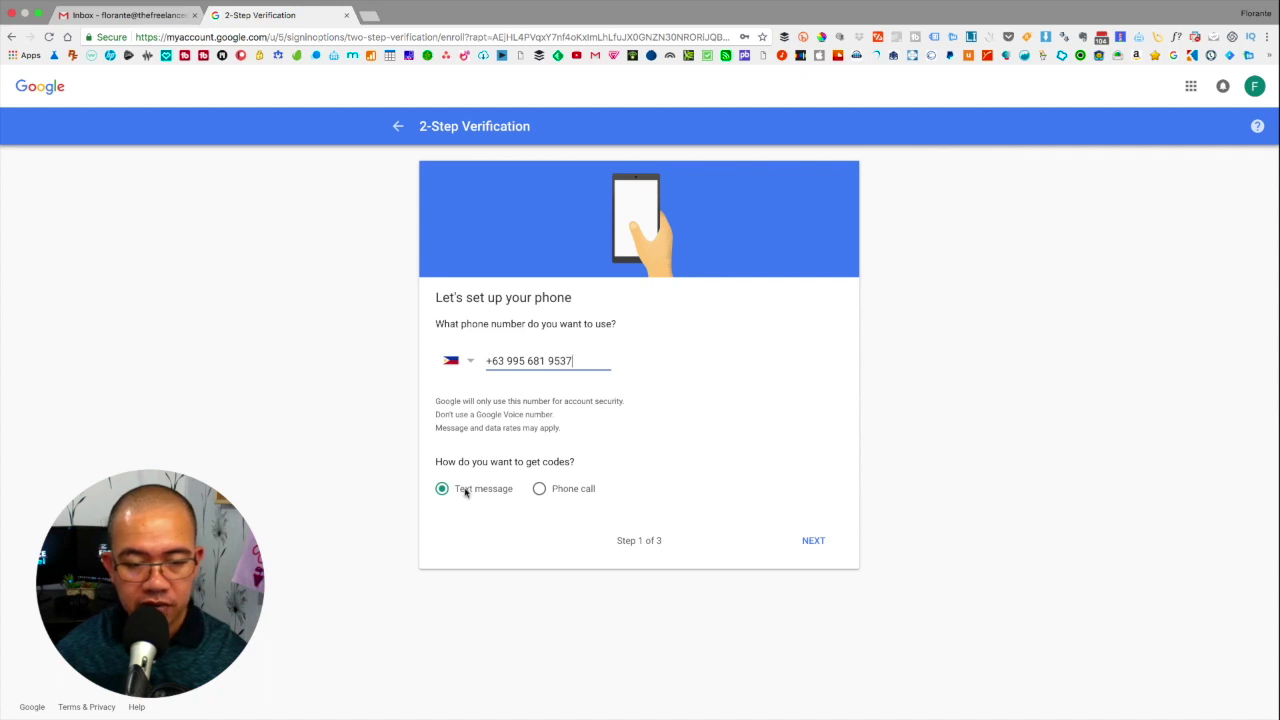
click(815, 544)
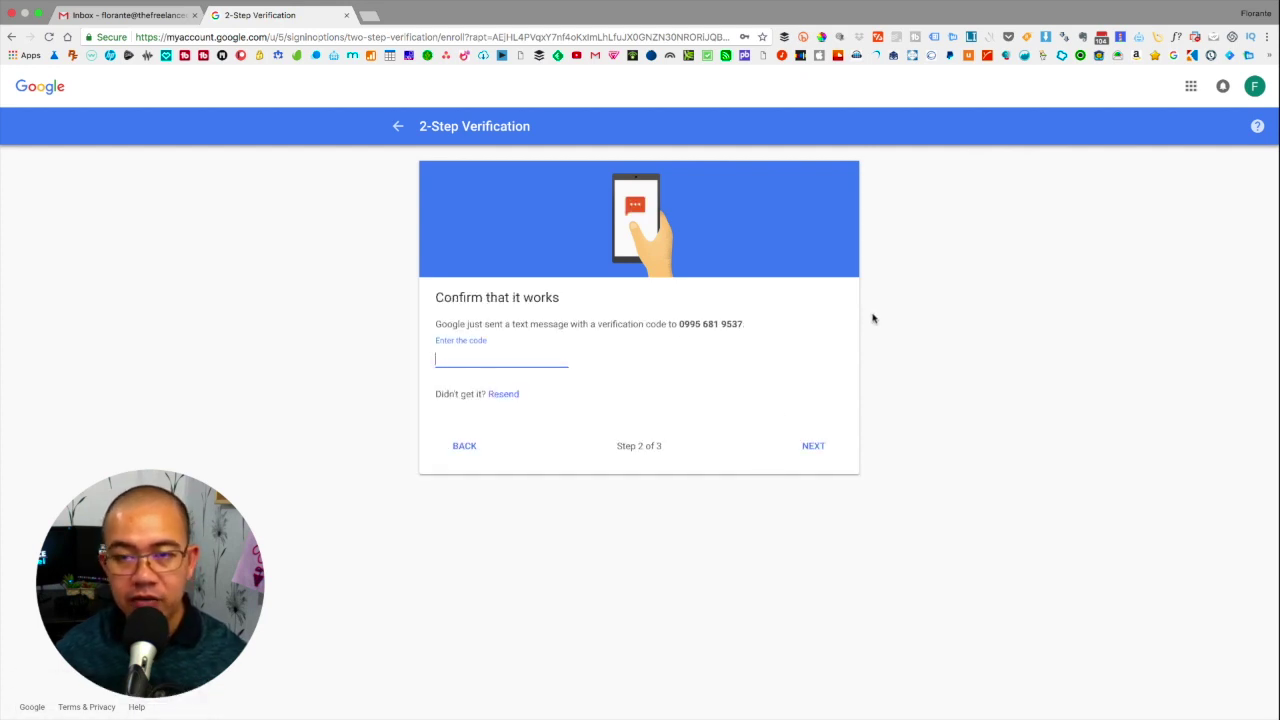
- Enter the texted verification code read from the mirrored phone and submit it
key(super+Tab)
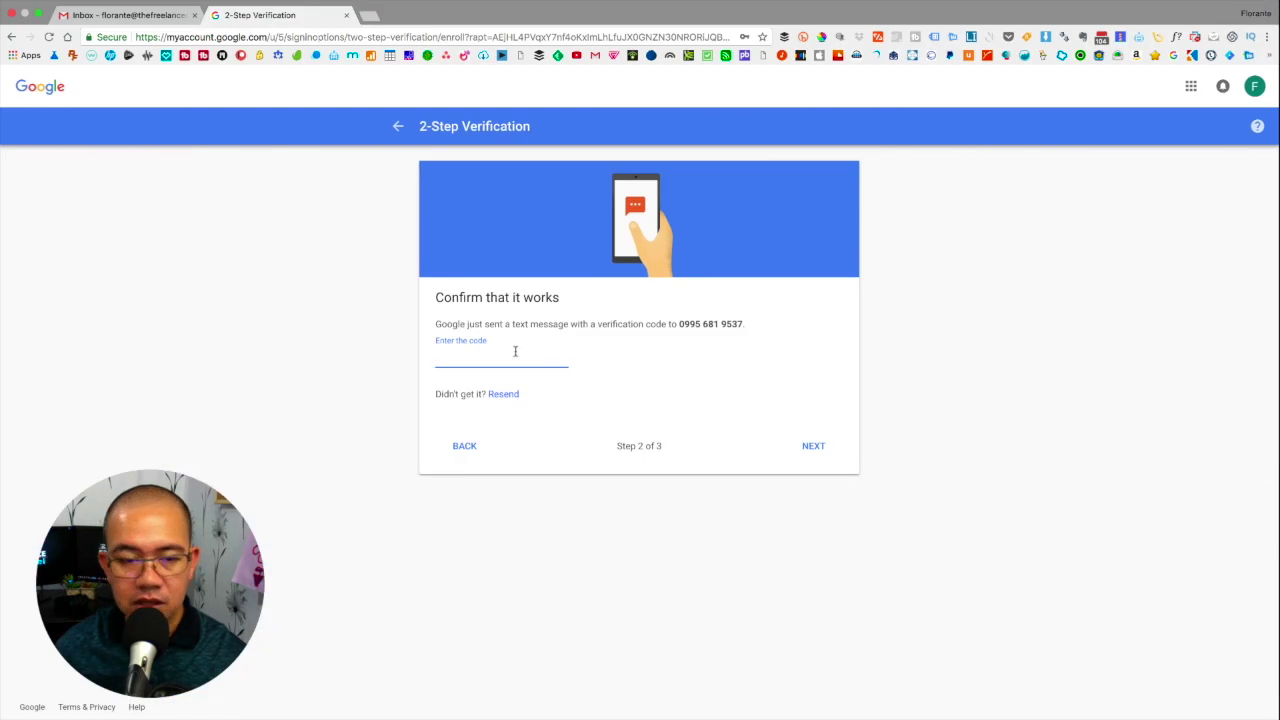
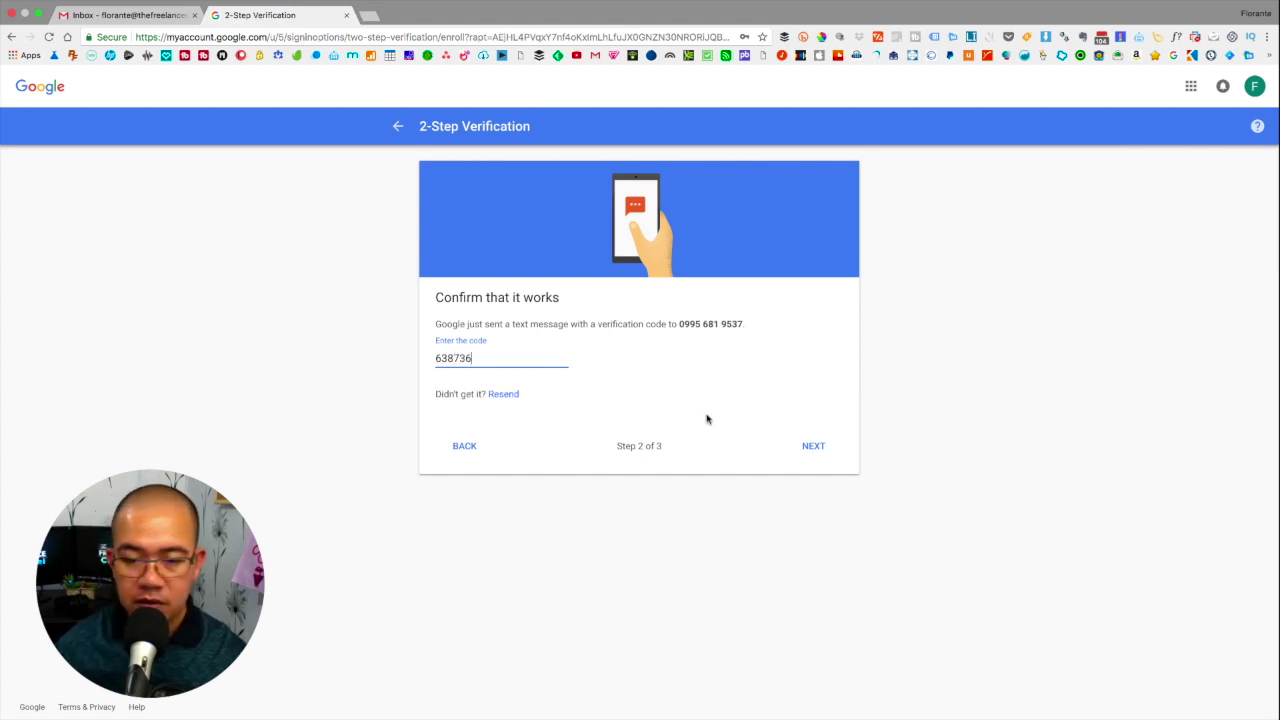
click(814, 448)
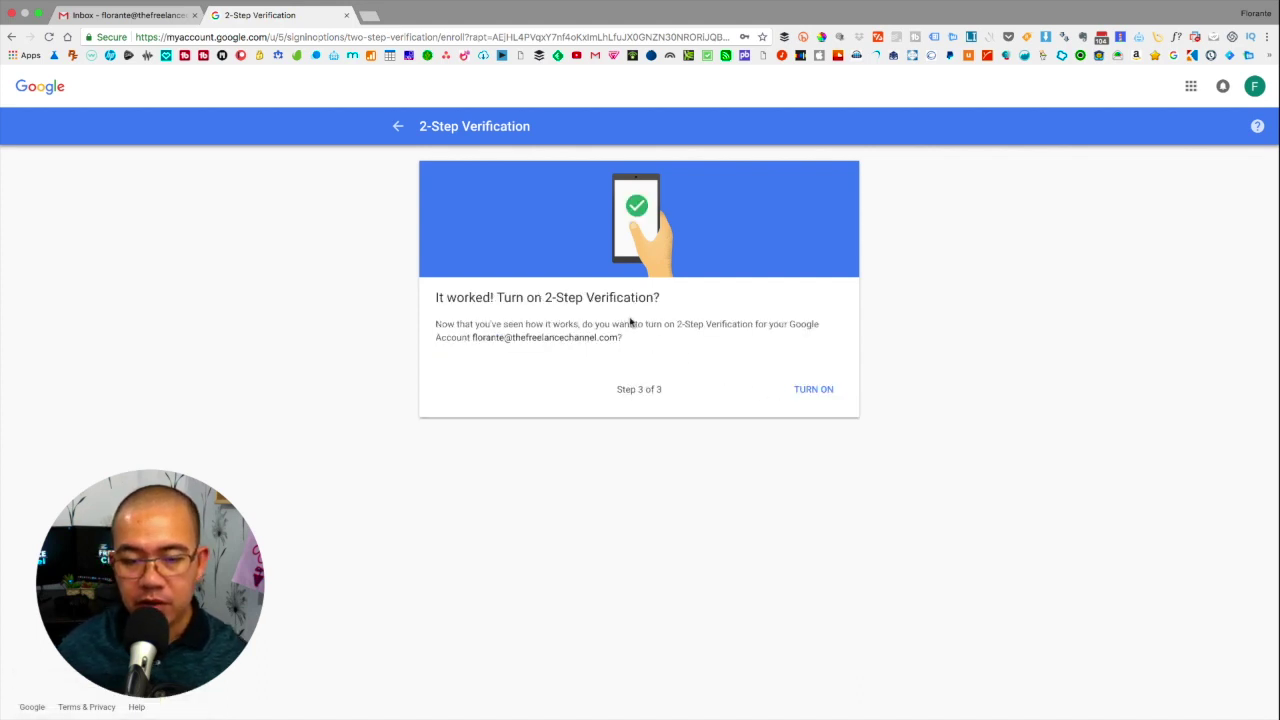
- Turn on 2-Step Verification with the verified phone as the default second step
click(805, 392)
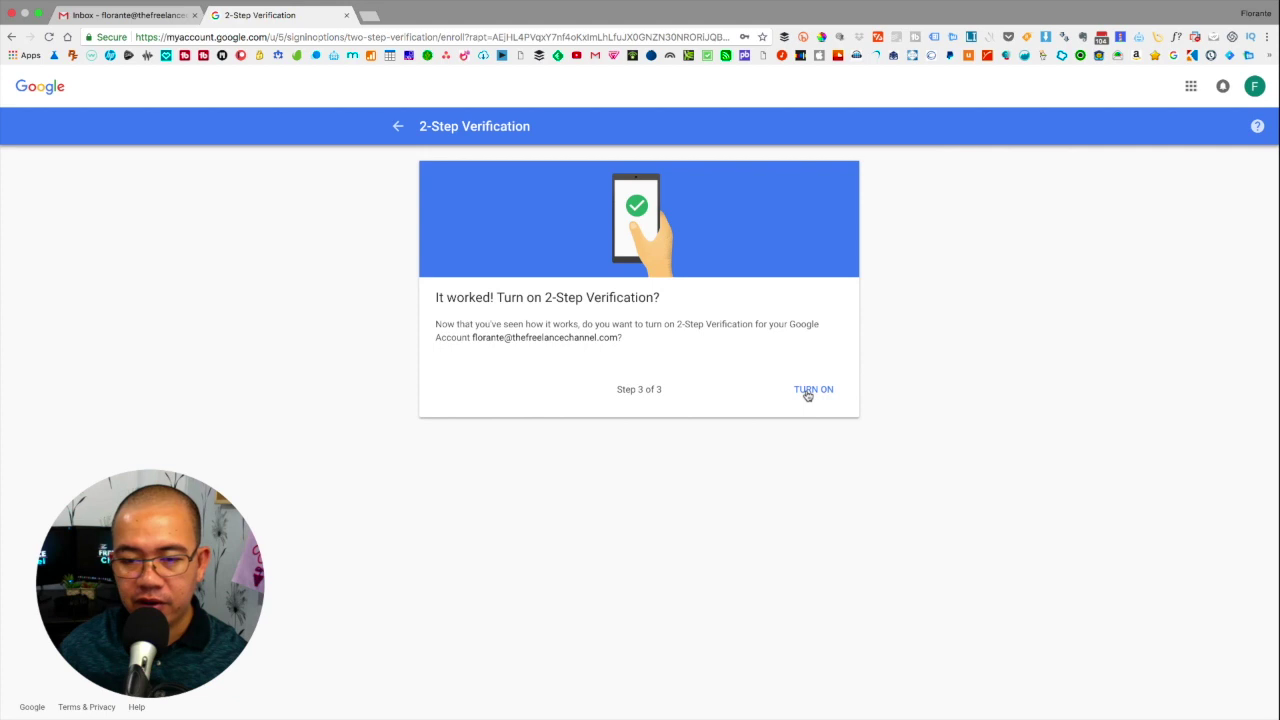
click(807, 394)
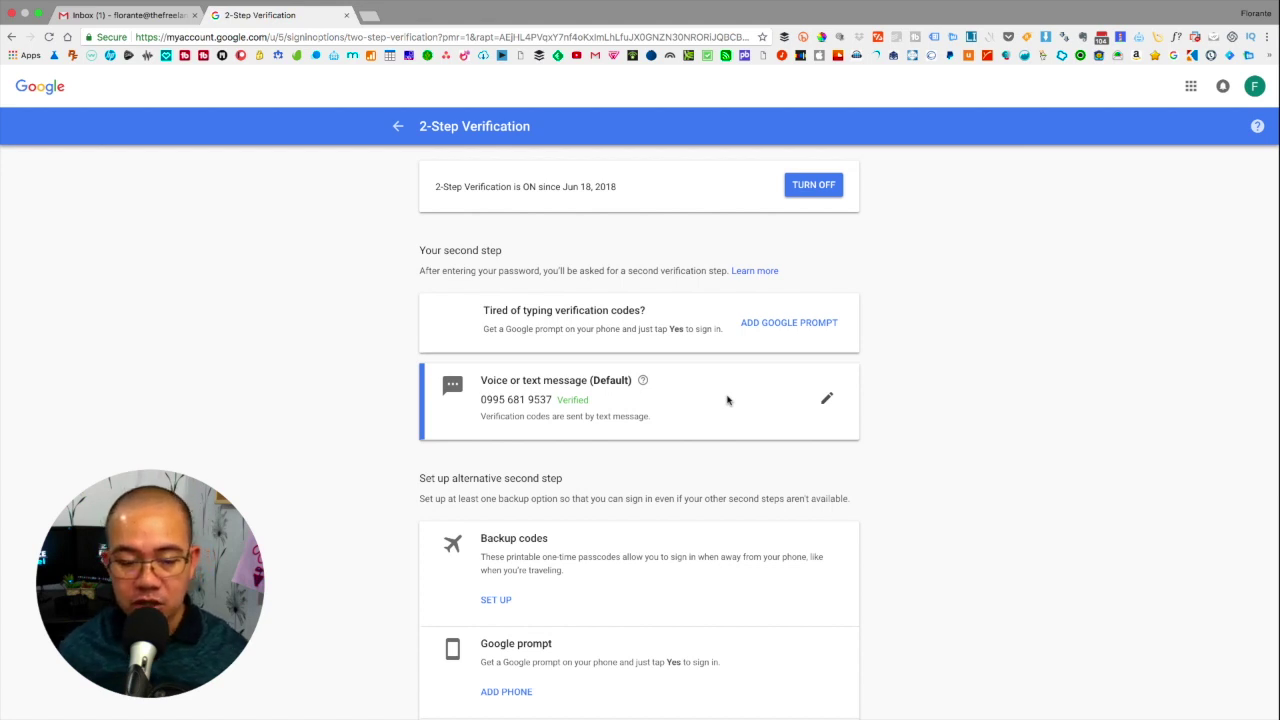
scroll(727, 400, down, 5)
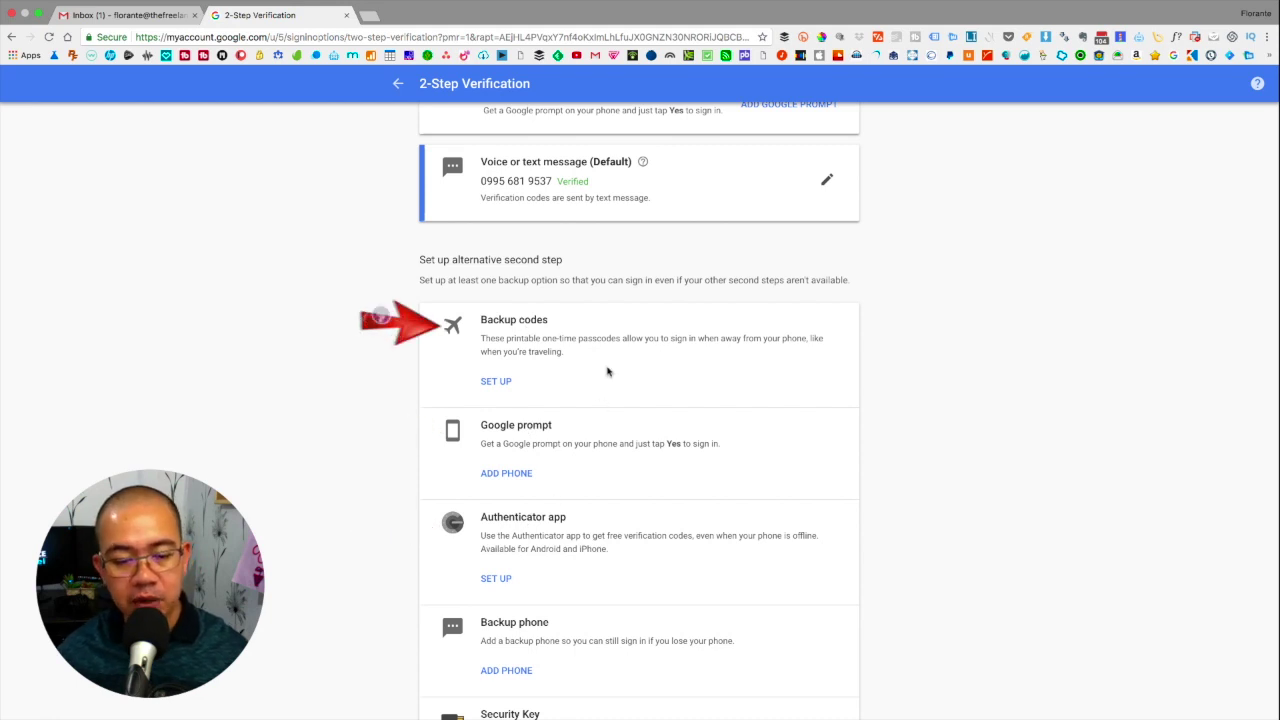
scroll(609, 370, down, 5)
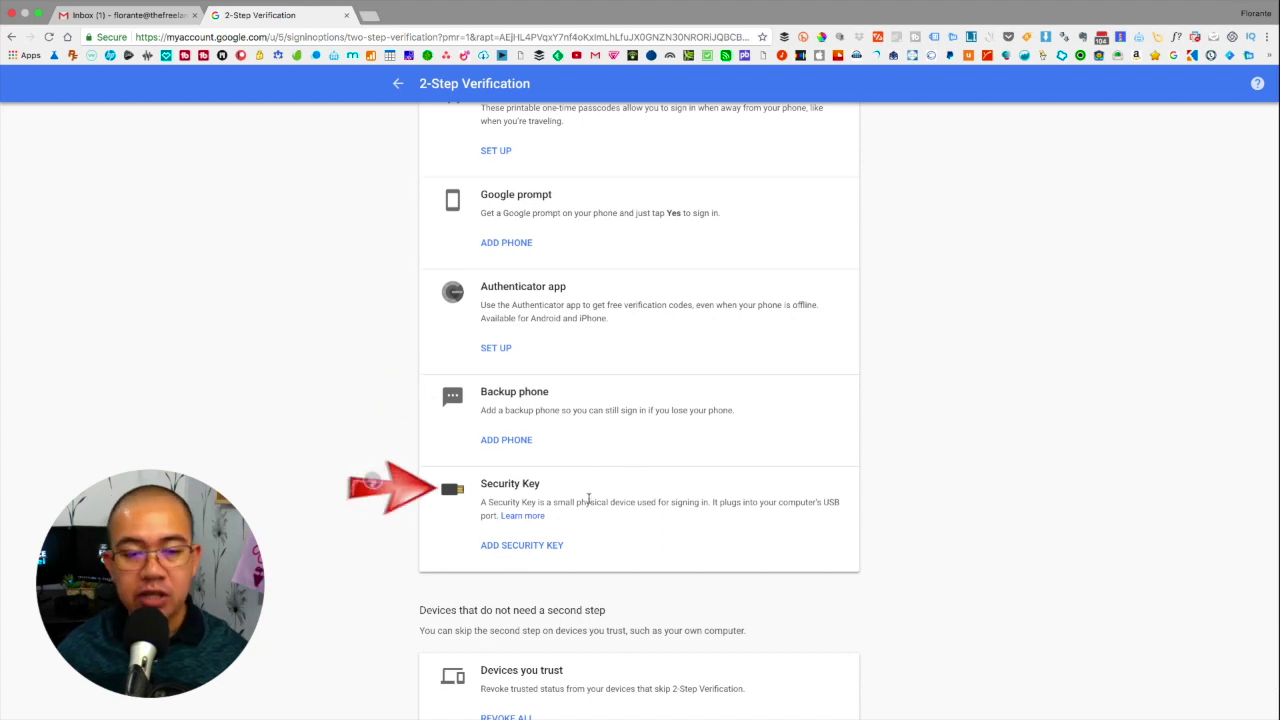
scroll(637, 465, up, 3)
scroll(637, 465, up, 1)
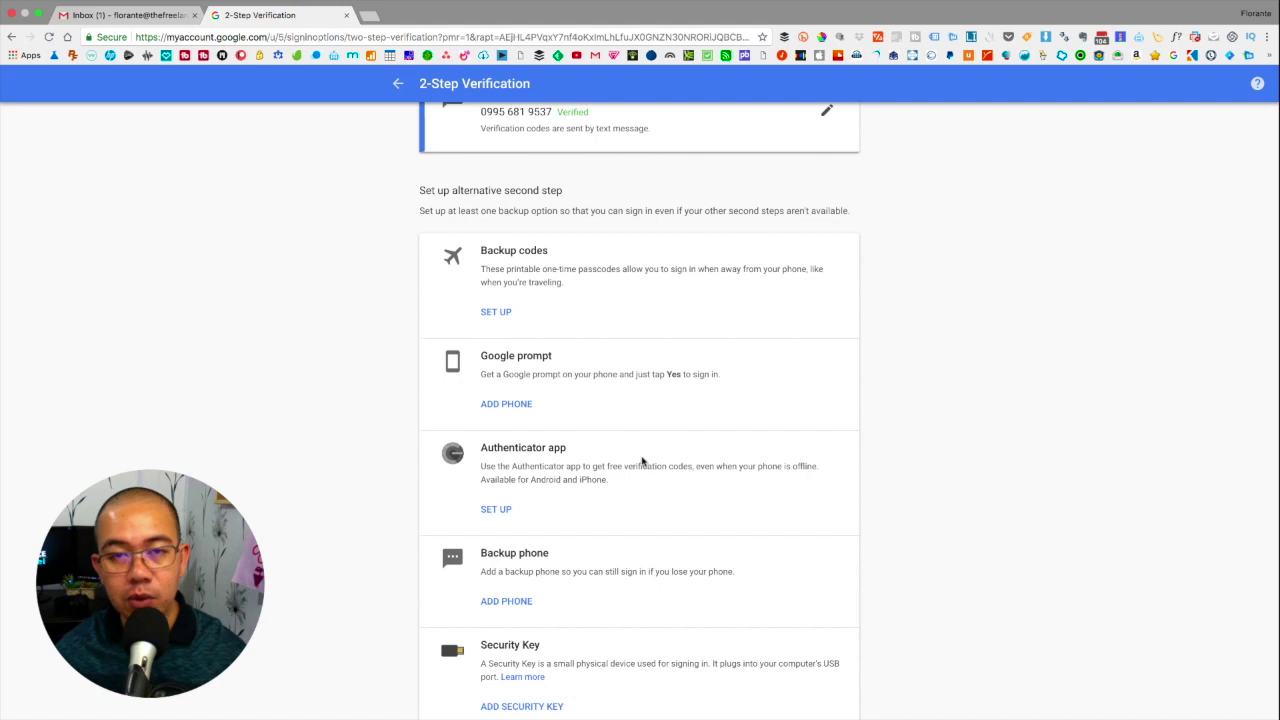
scroll(642, 461, down, 1)
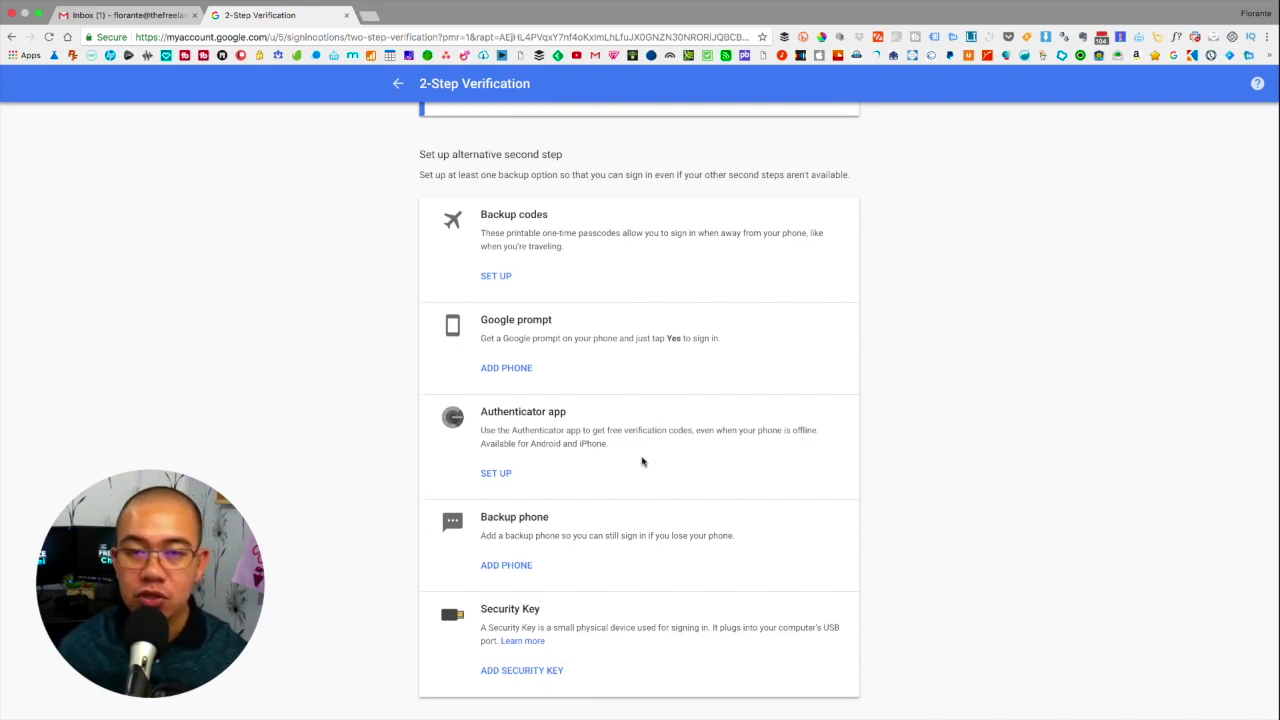
- Set up the Authenticator app for an iPhone to display its QR code, and switch to the mirrored phone
click(497, 476)
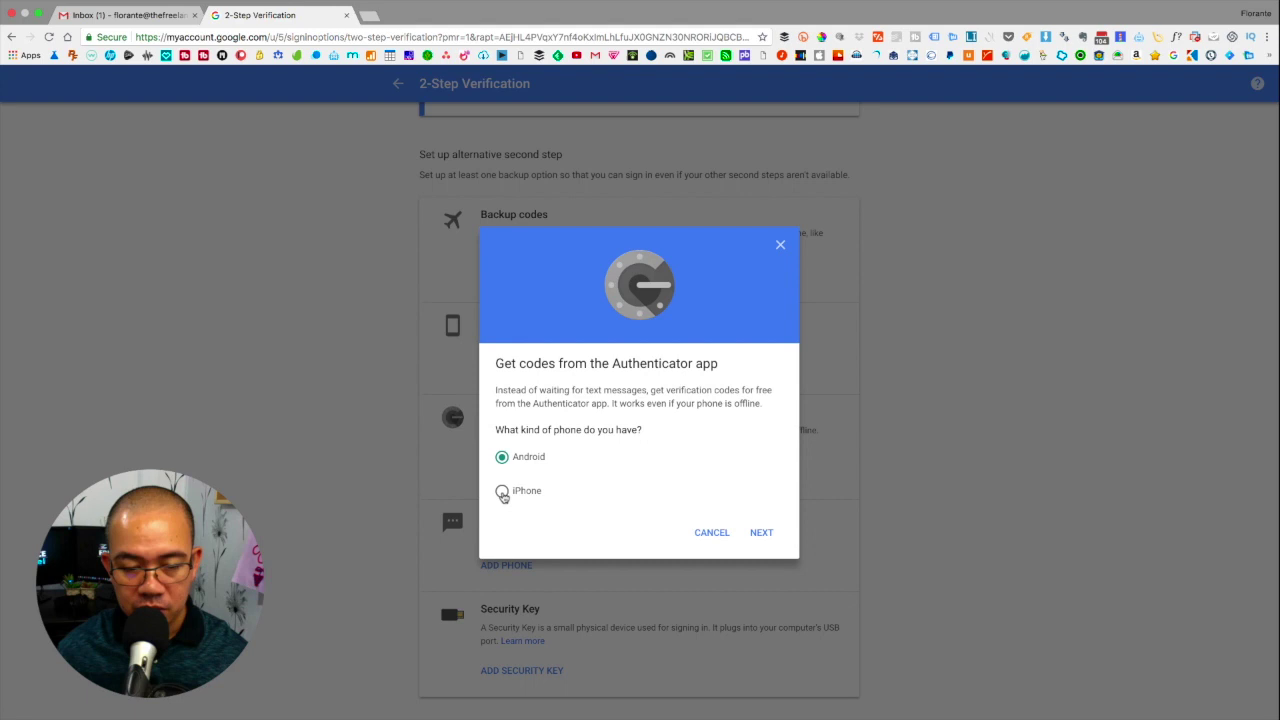
click(503, 493)
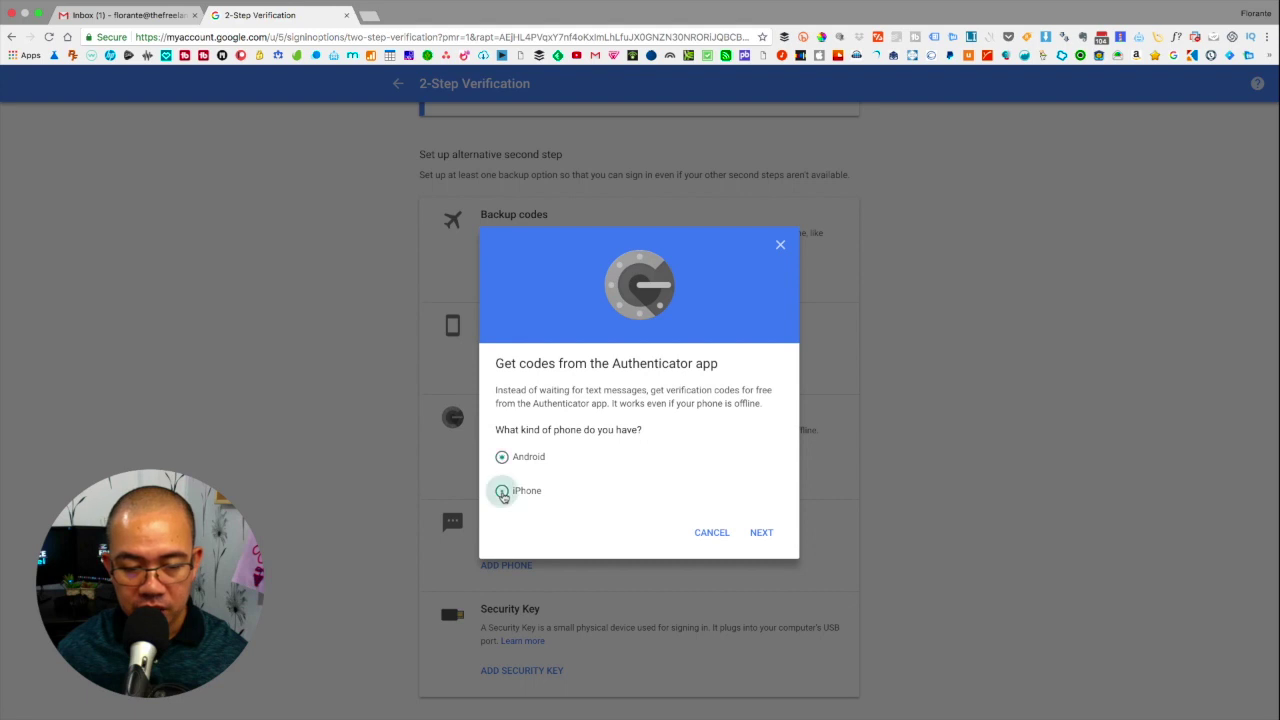
click(763, 535)
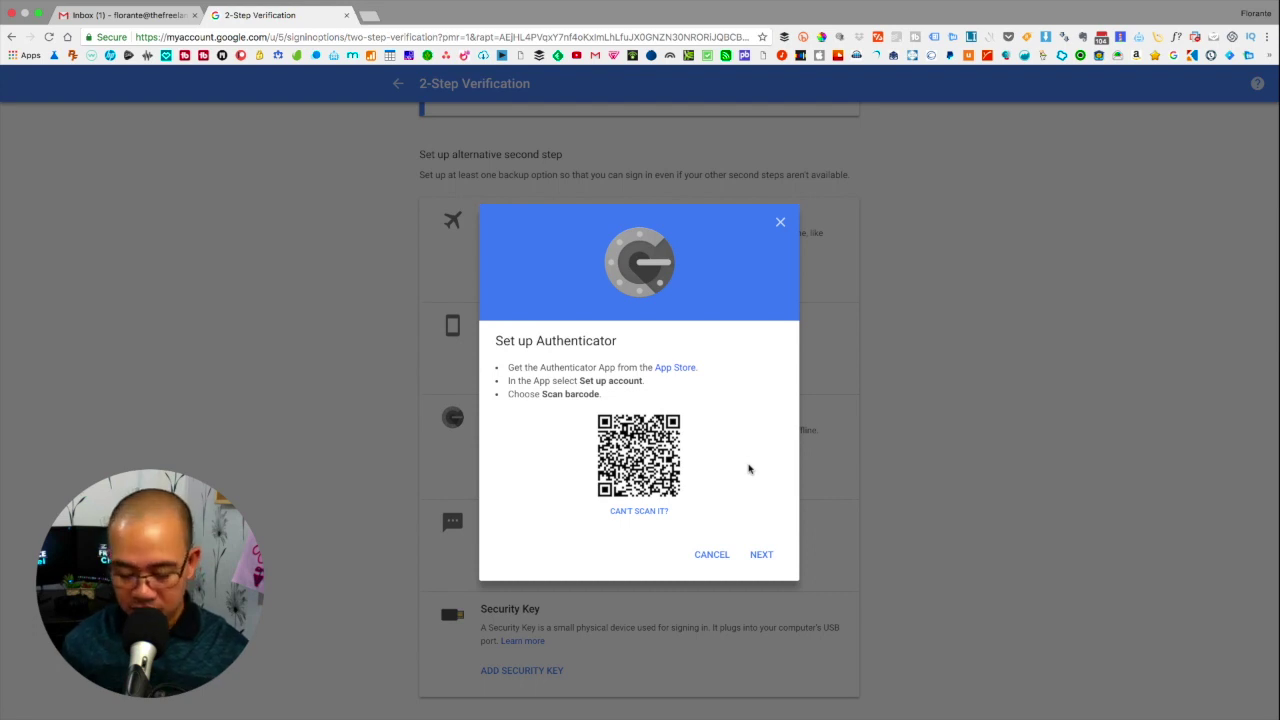
key(ctrl+Left)
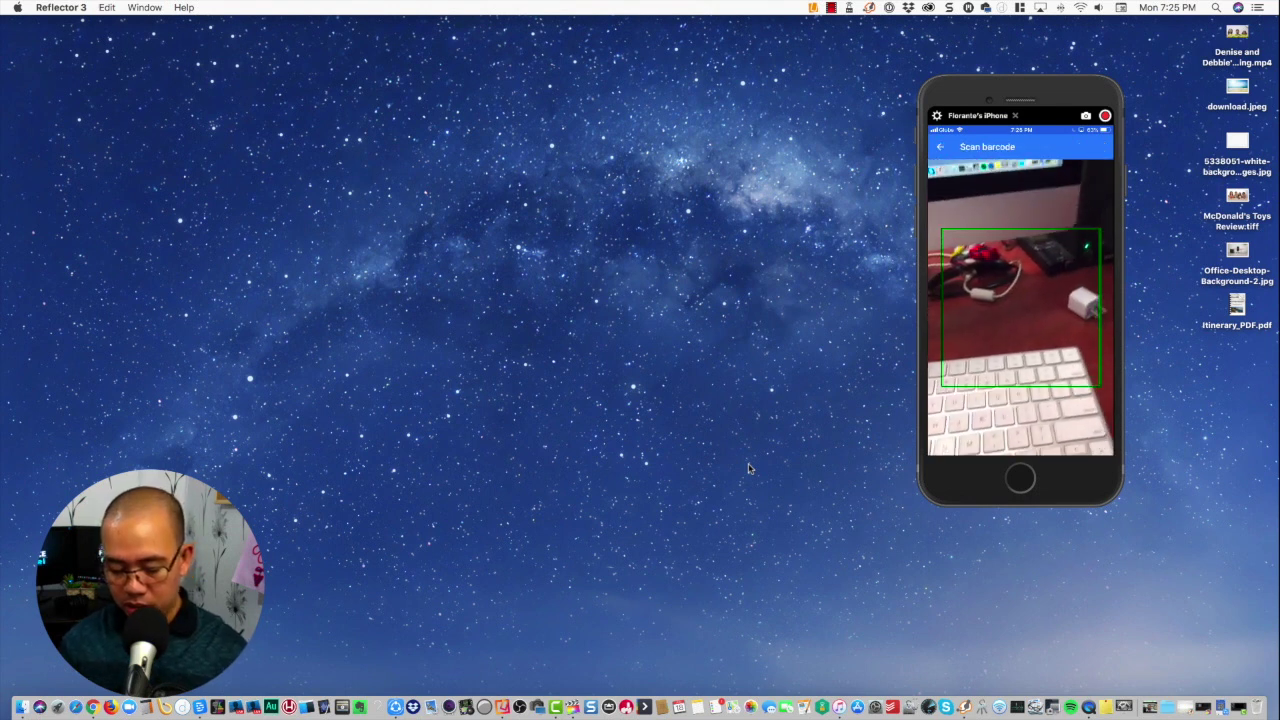
- Return to the browser's Authenticator QR-code setup after scanning it on the phone
key(ctrl+Right)
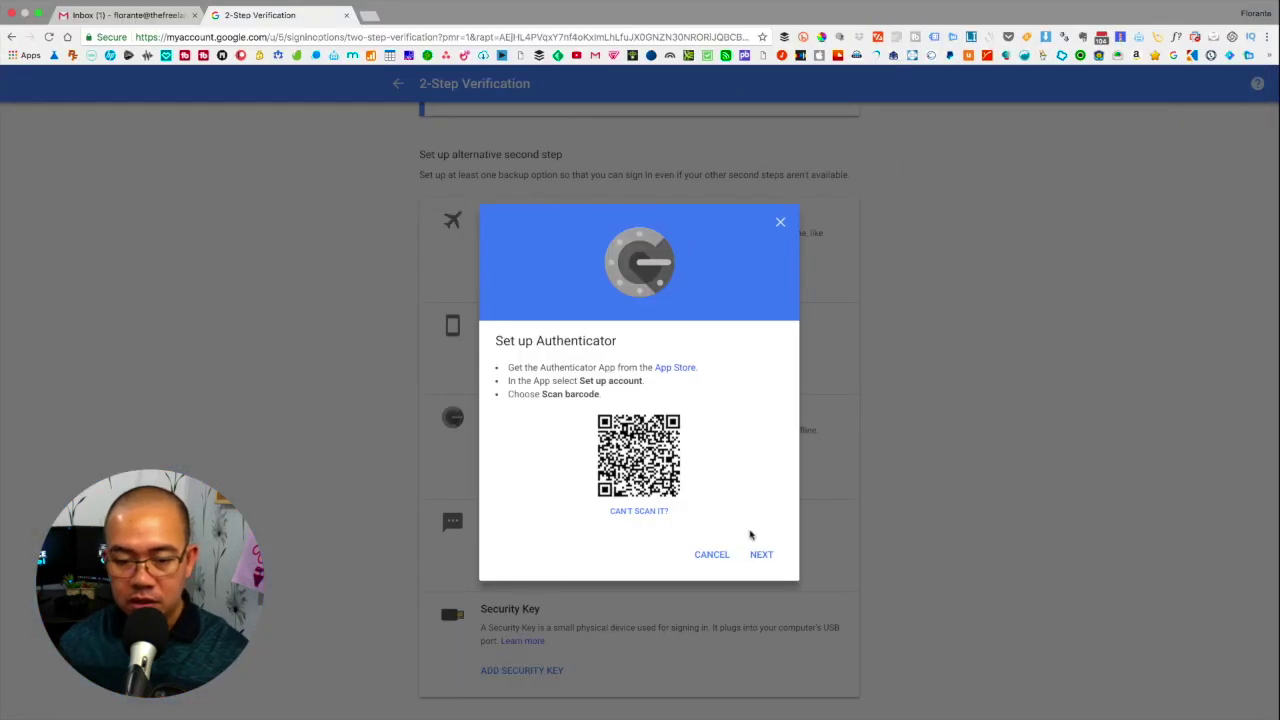
- Enter the six-digit code from the Authenticator app and verify it
click(760, 553)
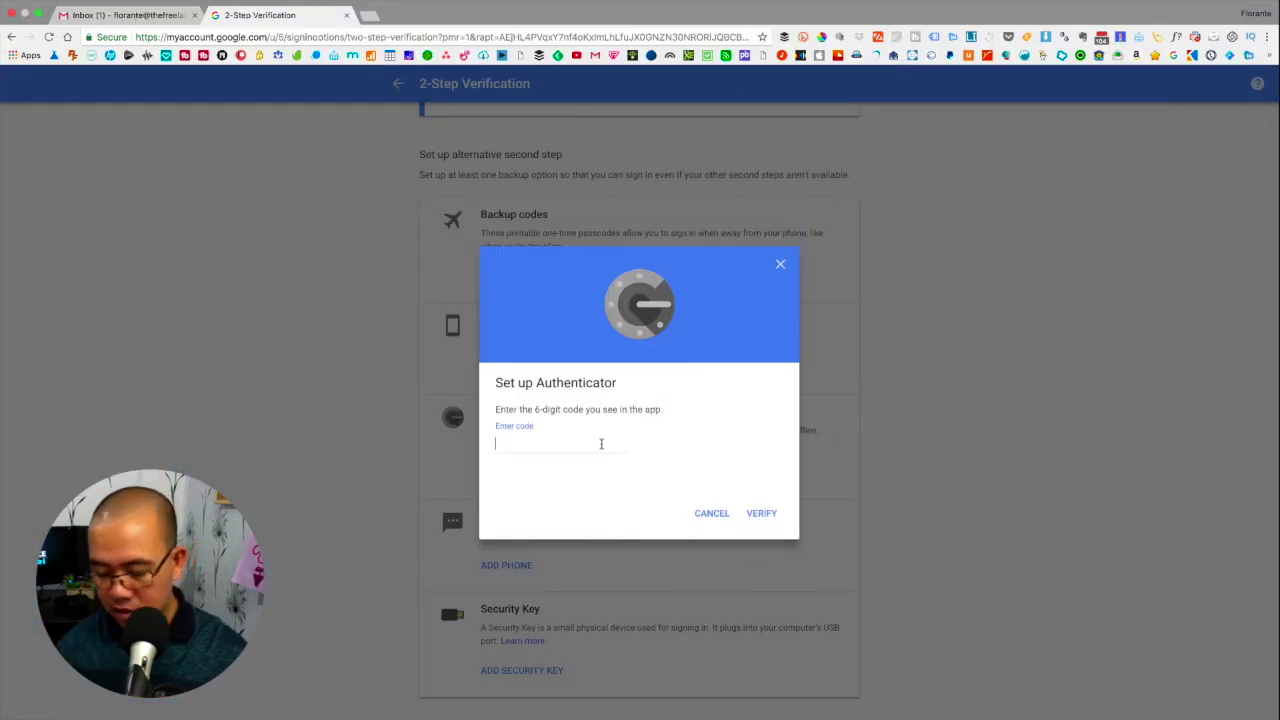
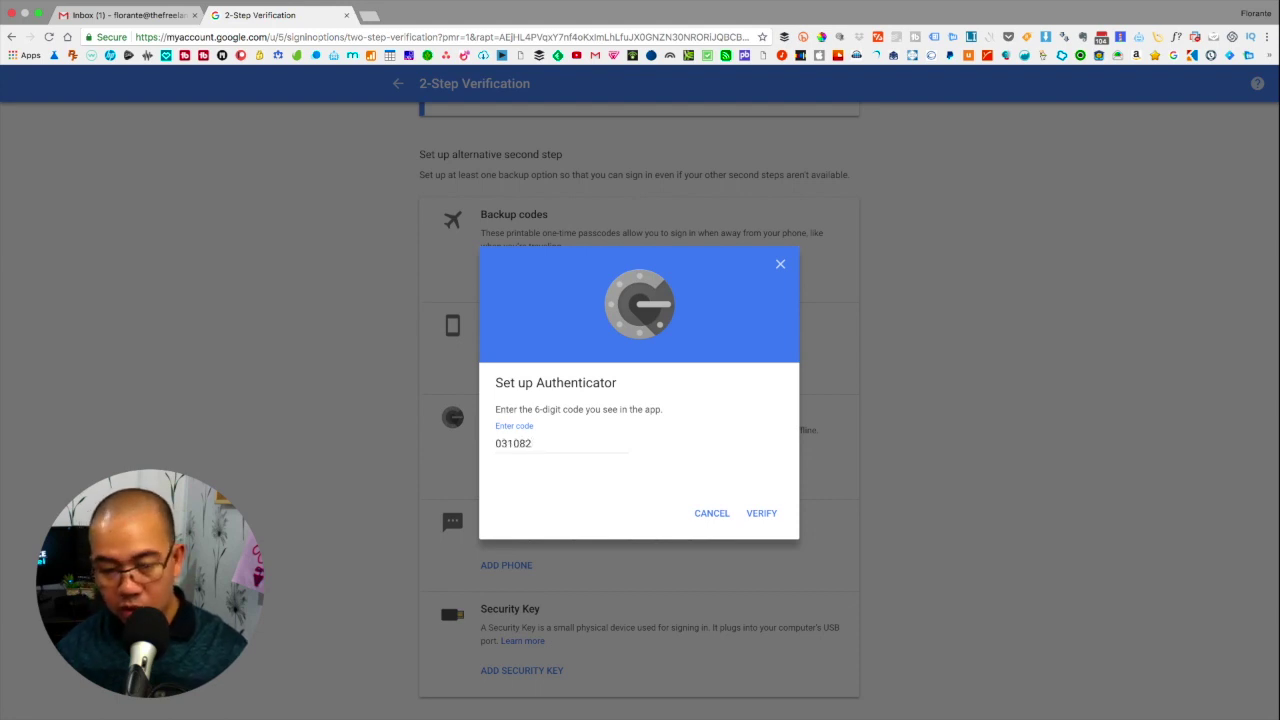
click(758, 515)
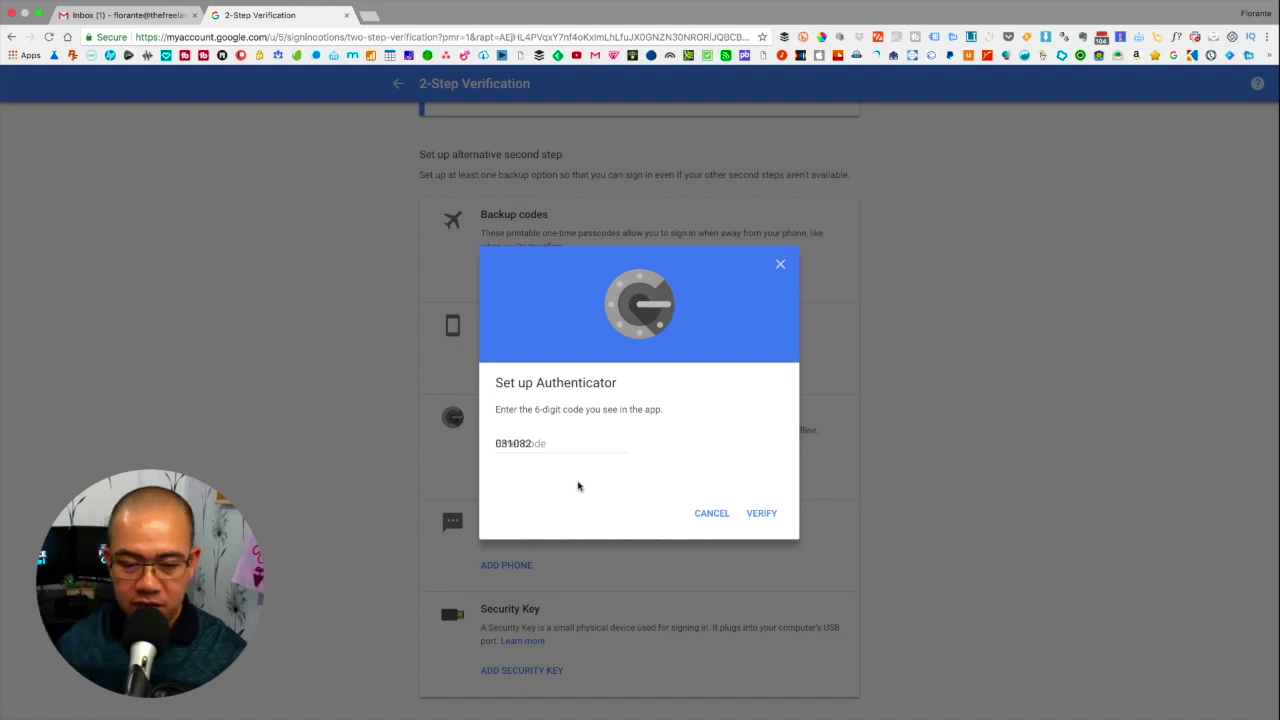
click(751, 514)
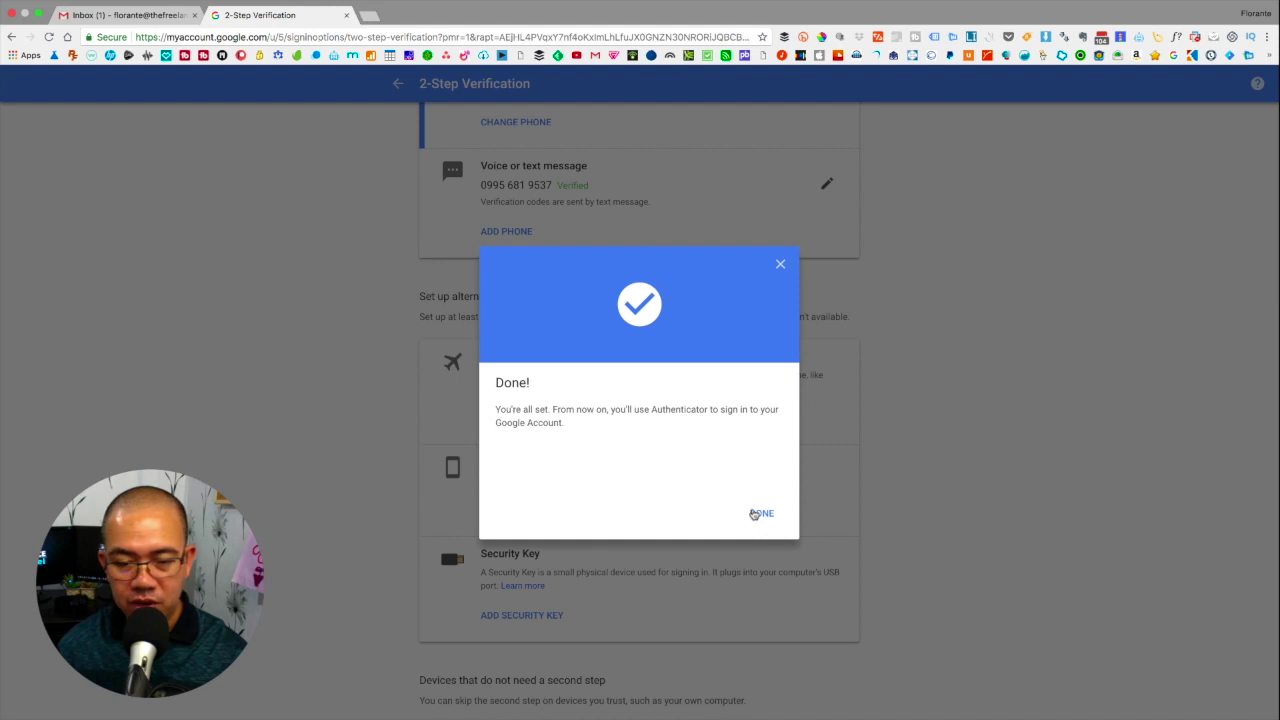
- Dismiss the Done confirmation and scroll to the top of the 2-Step Verification page
click(762, 514)
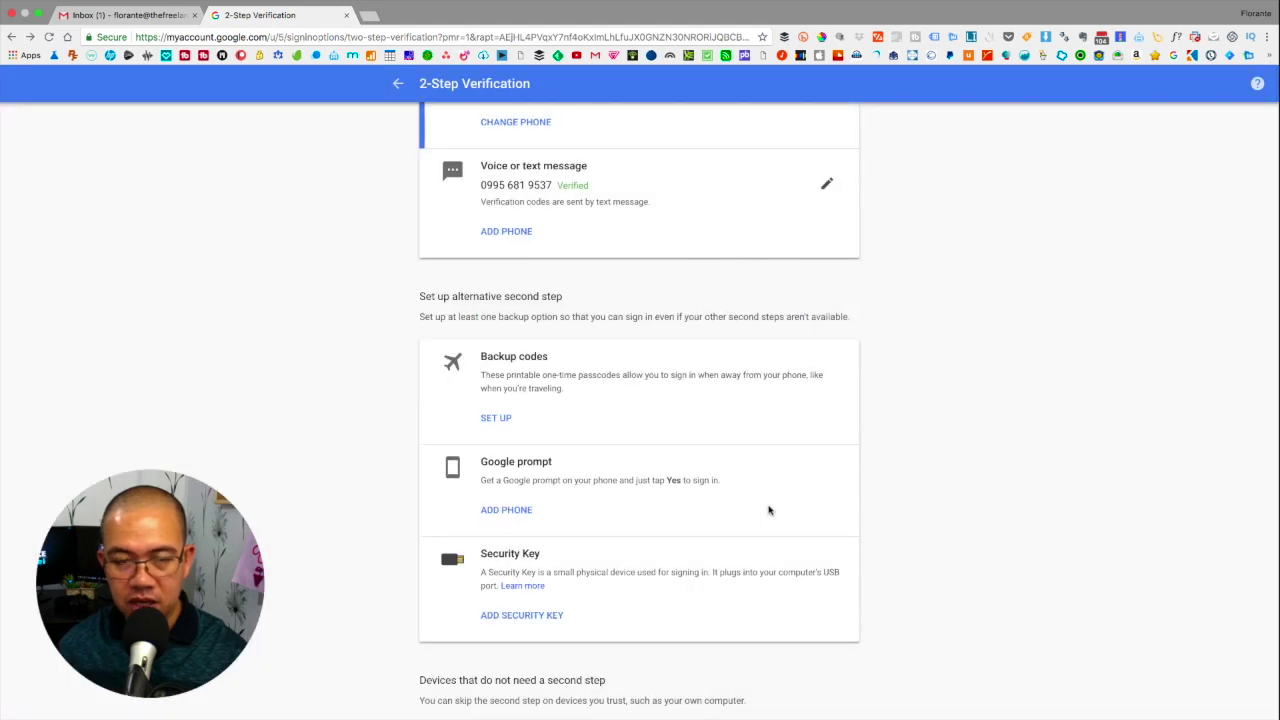
scroll(815, 436, up, 5)
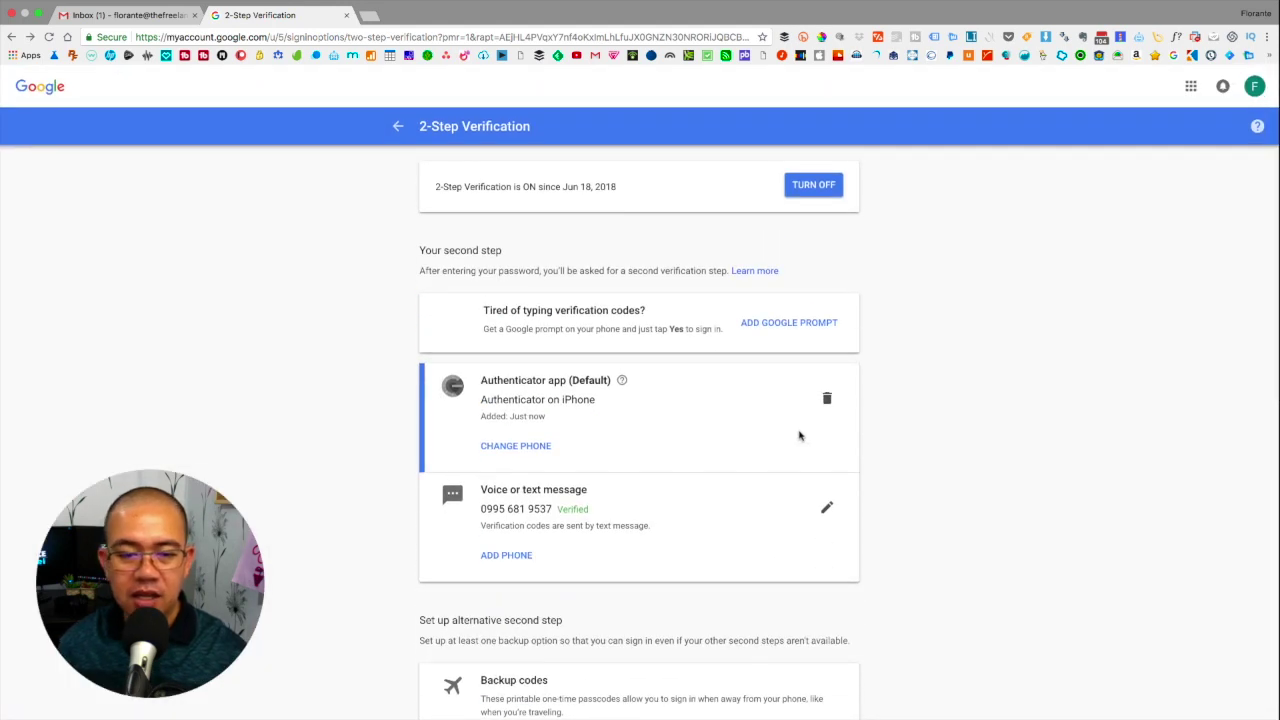